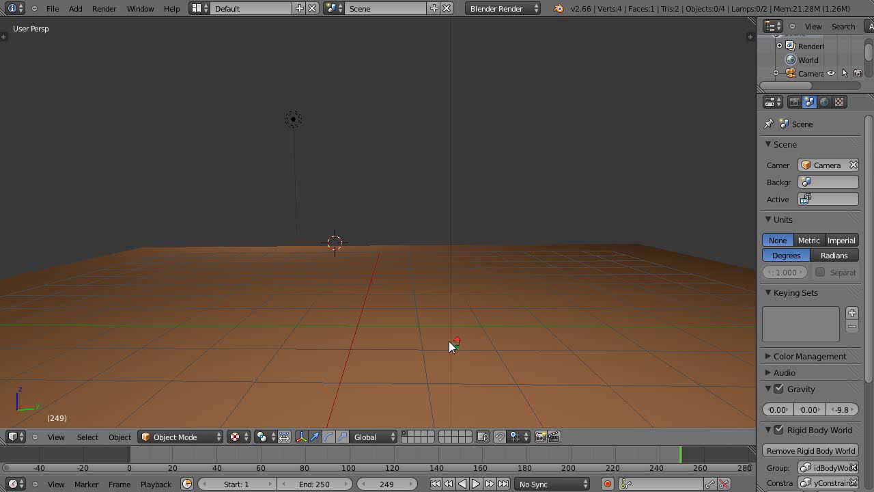
Place the 3D cursor on the floor and tilt the view slightly
click(424, 334)
middle_drag(423, 336, 406, 343)
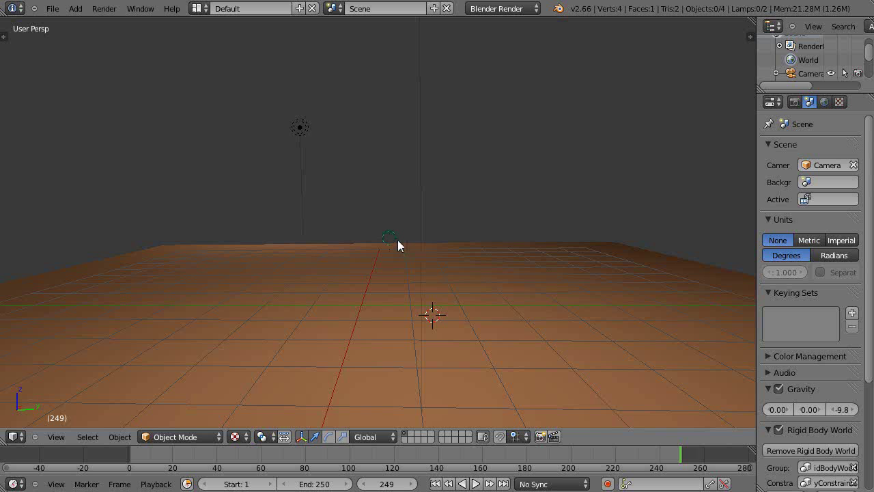
Add a cube at the scene centre and scale it down to a tiny size
click(399, 244)
key(shift+a)
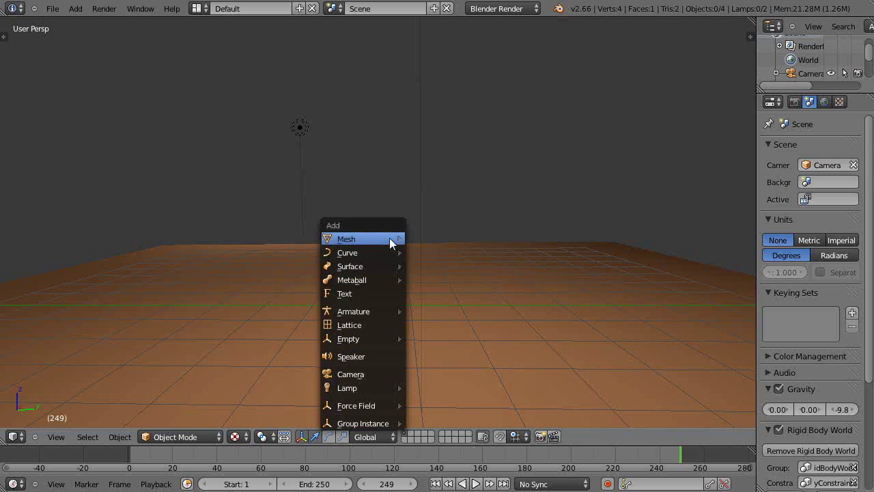
mouse_move(409, 243)
click(436, 252)
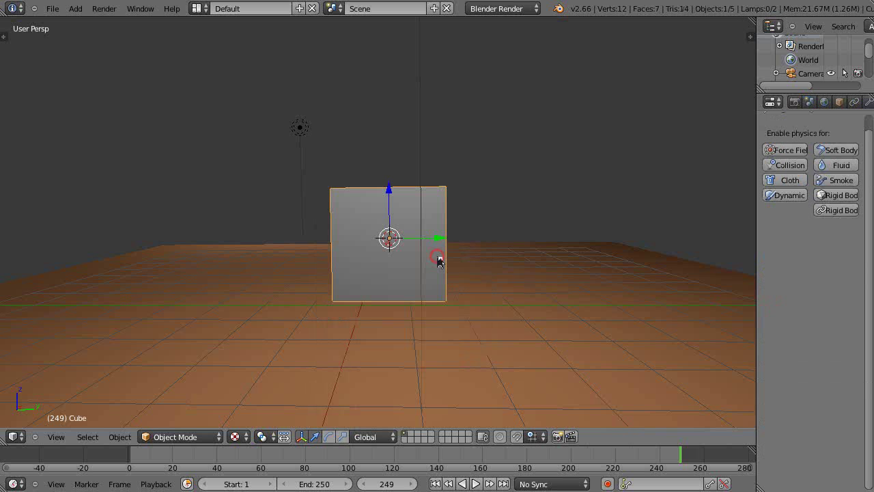
key(s)
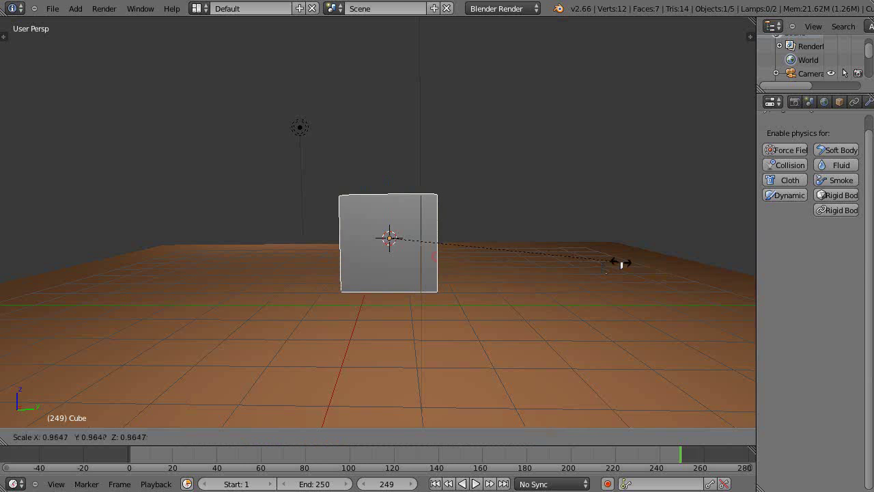
click(403, 265)
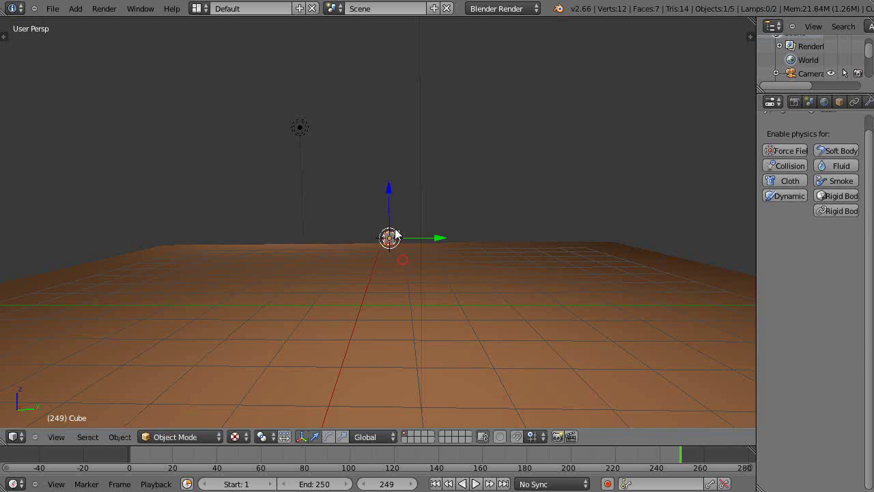
Raise the tiny cube along Z well above the floor
drag(394, 217, 388, 133)
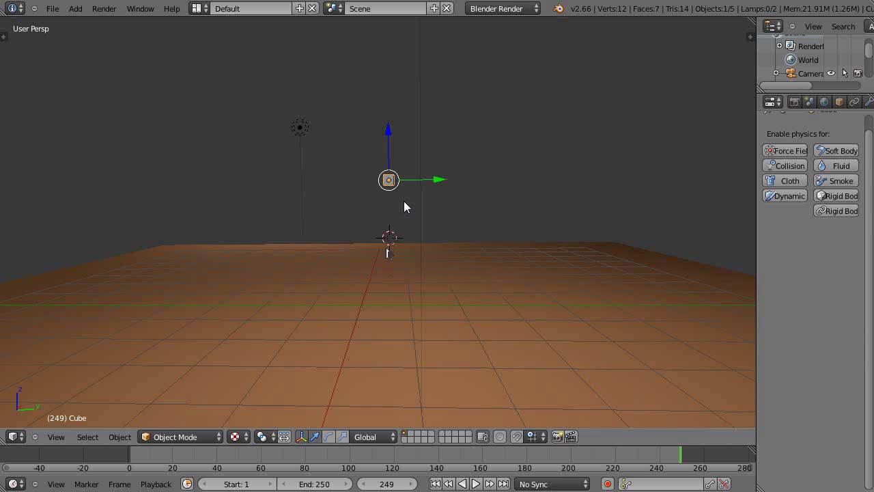
key(g)
key(z)
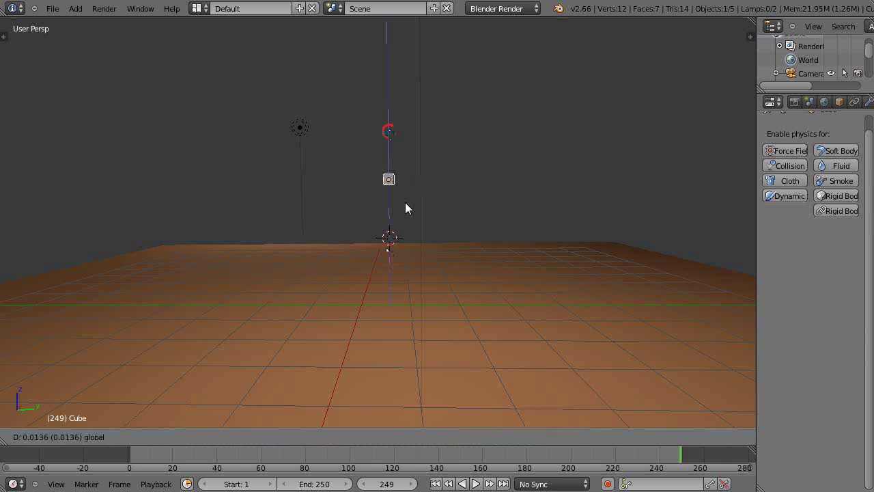
click(390, 128)
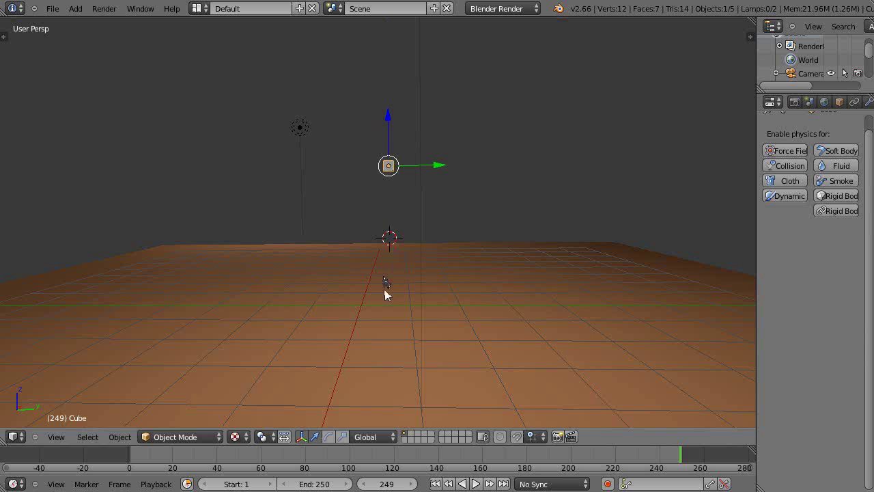
Add a UV sphere and lower it along Z beneath the cube
key(shift+a)
mouse_move(386, 277)
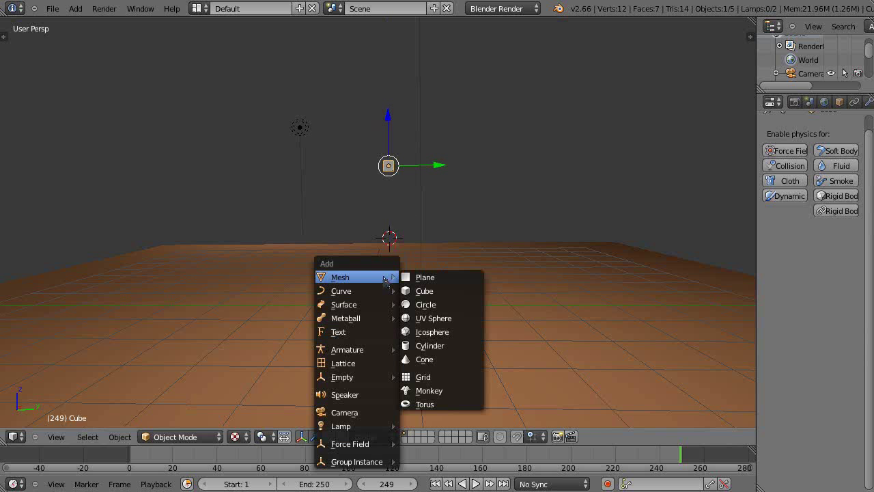
click(429, 318)
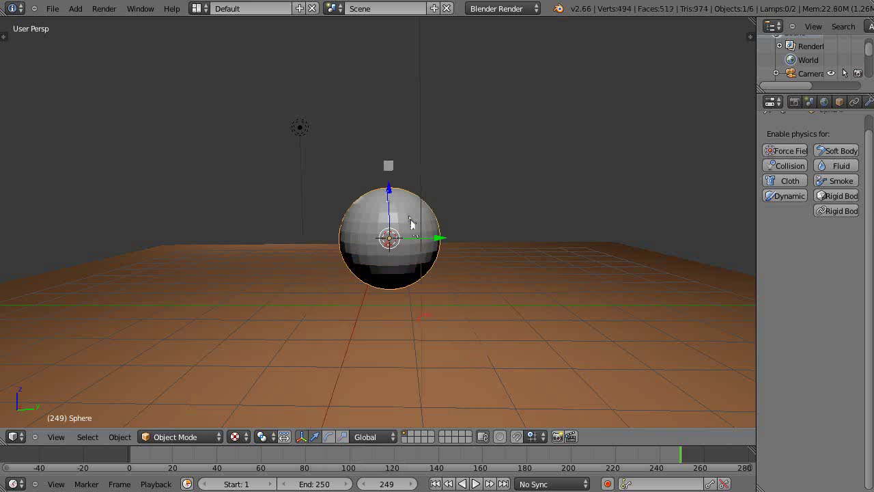
mouse_move(387, 193)
mouse_down()
mouse_move(388, 220)
mouse_move(388, 210)
mouse_up()
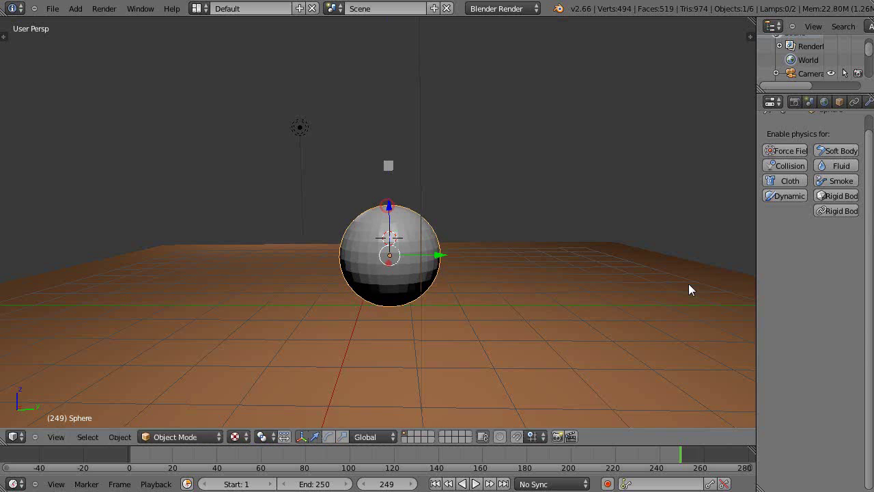
Shrink the sphere's mesh in Edit Mode, then reselect the tiny cube
key(Tab)
key(s)
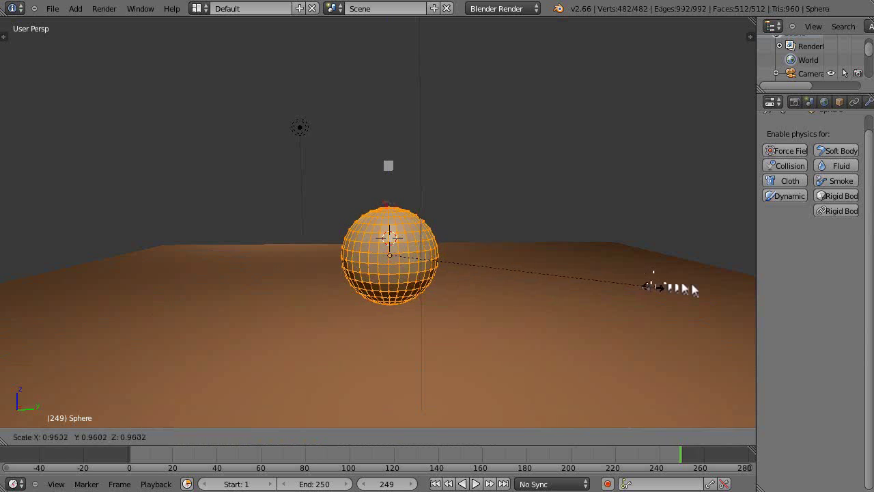
click(526, 289)
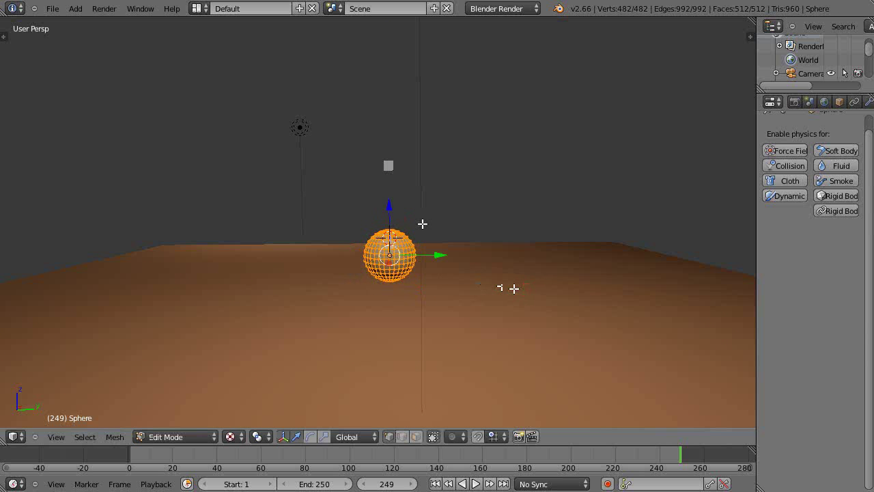
key(Tab)
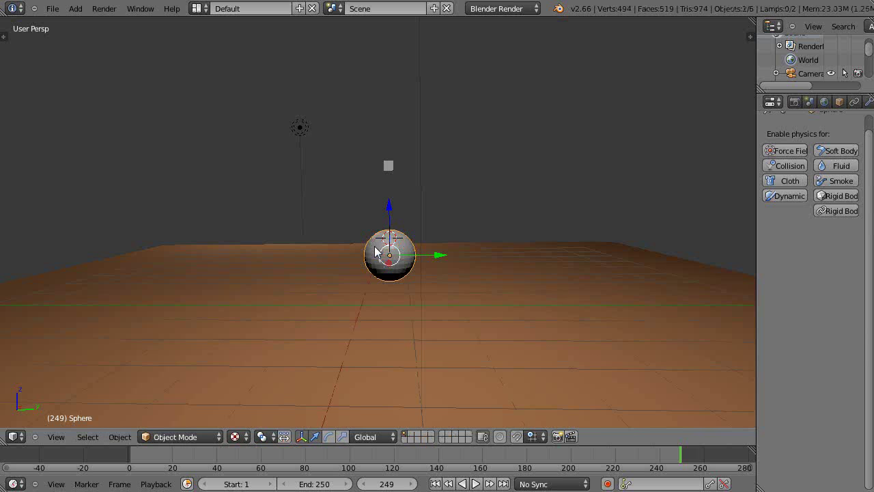
right_click(377, 187)
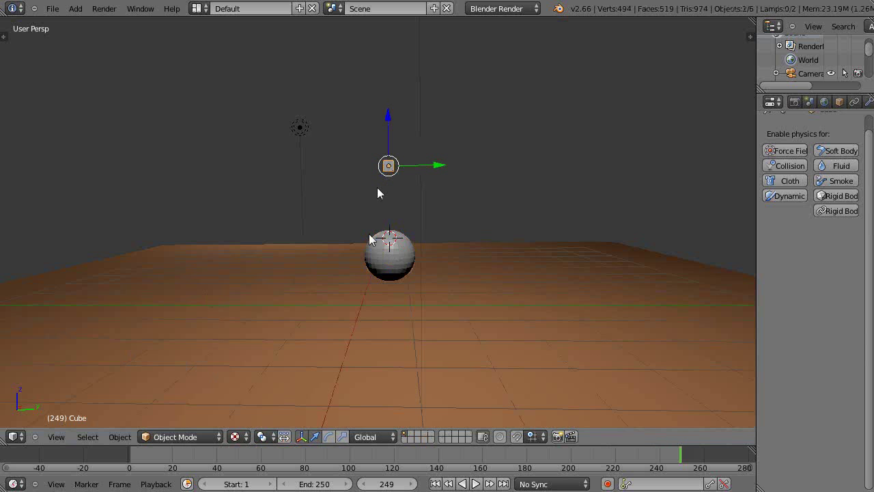
scroll(413, 207, up, 3)
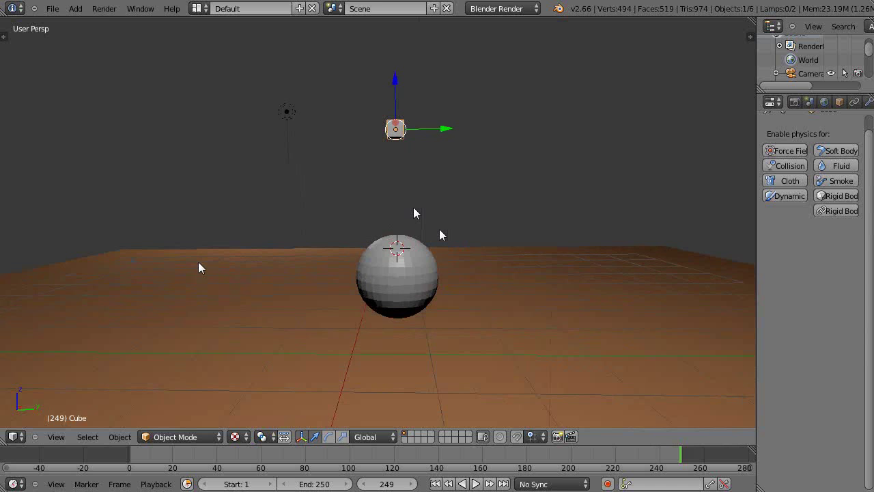
Make the tiny cube a passive rigid body from the Rigid Body Tools
key(t)
scroll(413, 207, down, 3)
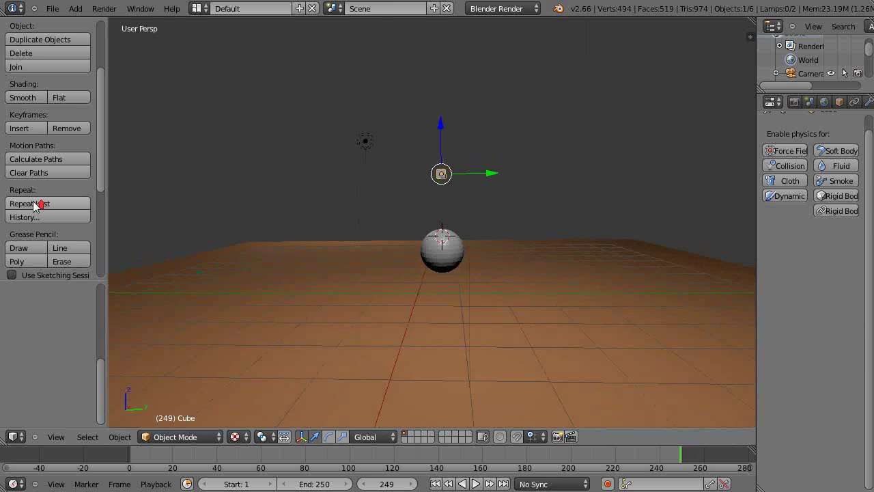
scroll(35, 198, up, 3)
scroll(34, 197, down, 1)
scroll(34, 196, down, 7)
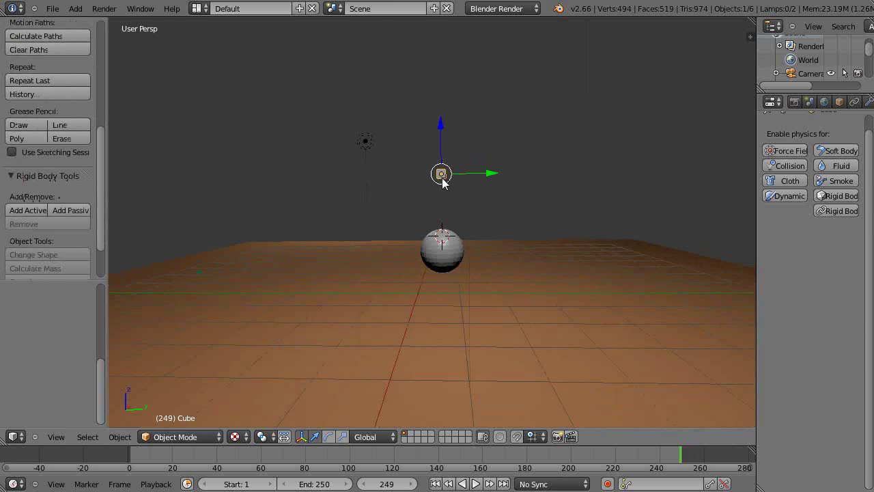
scroll(66, 244, down, 2)
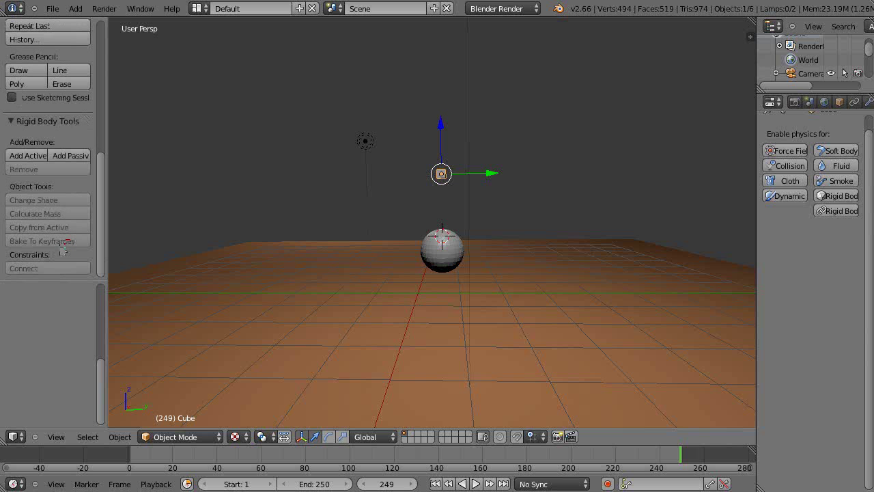
click(70, 156)
Make the sphere an active rigid body and widen the Properties editor
right_click(422, 239)
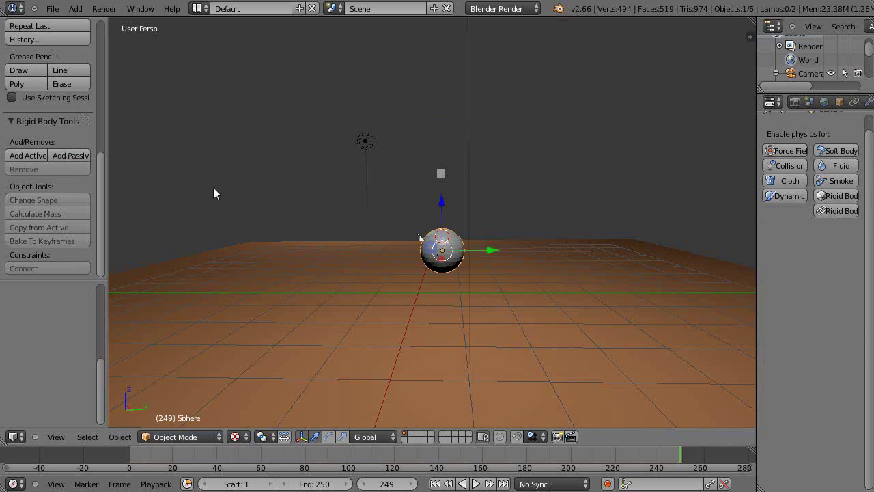
click(29, 158)
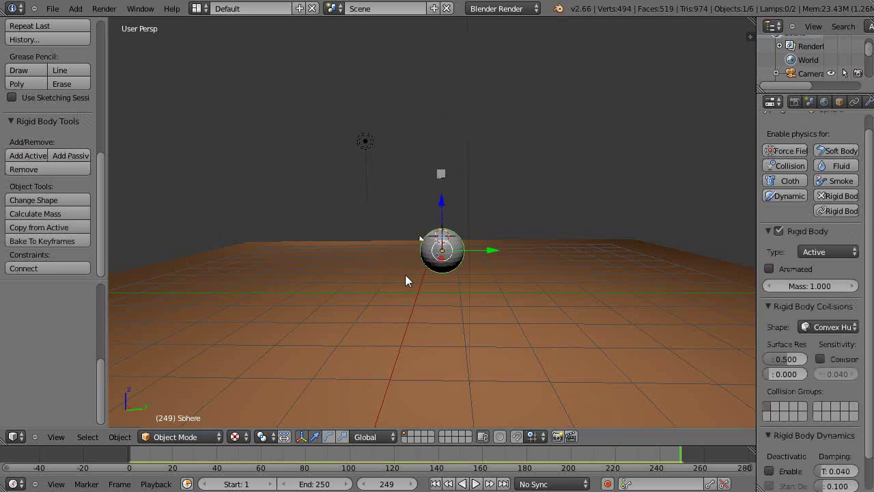
drag(757, 209, 675, 208)
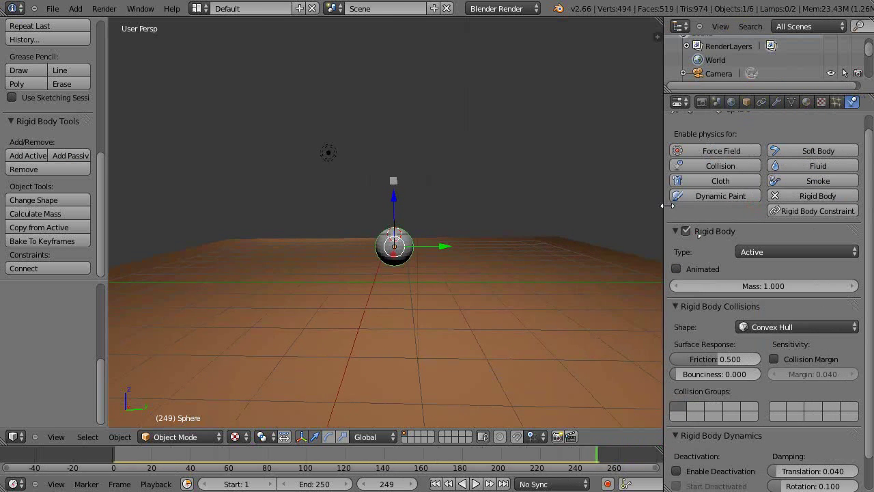
scroll(765, 280, down, 2)
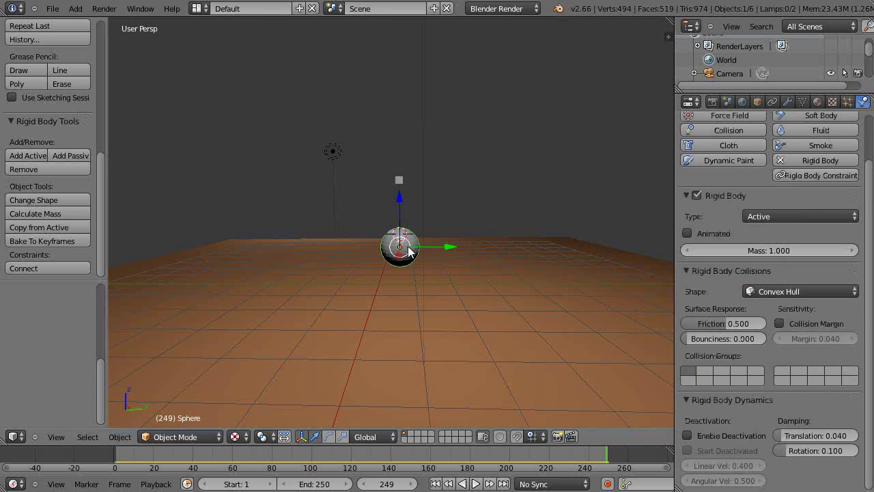
Add a Fixed rigid body constraint to the cube with Object 1 Cube and Object 2 Sphere
right_click(404, 201)
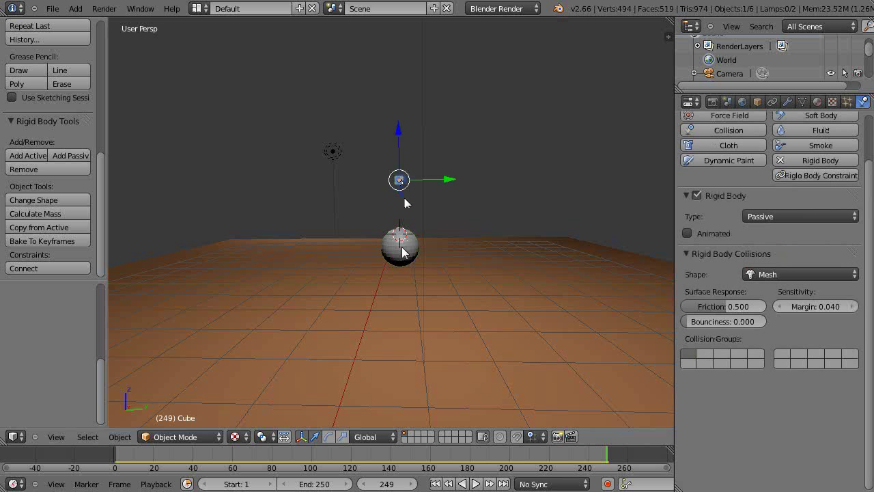
click(811, 176)
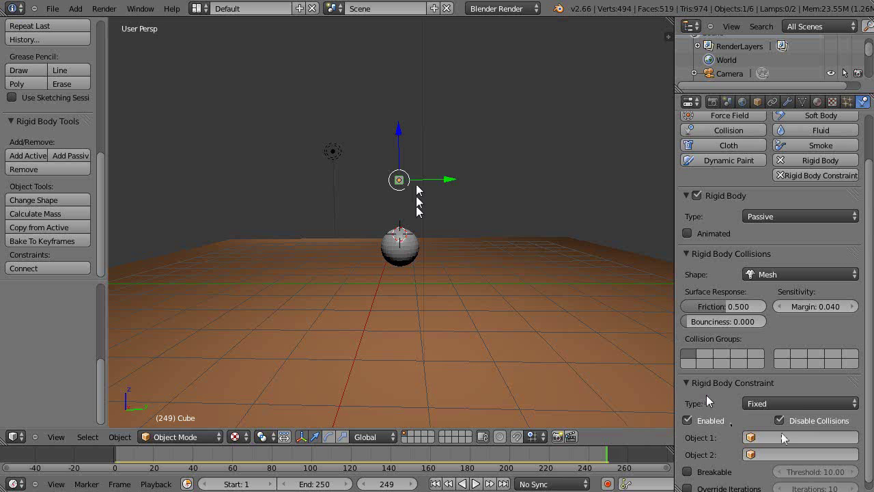
click(785, 438)
click(761, 309)
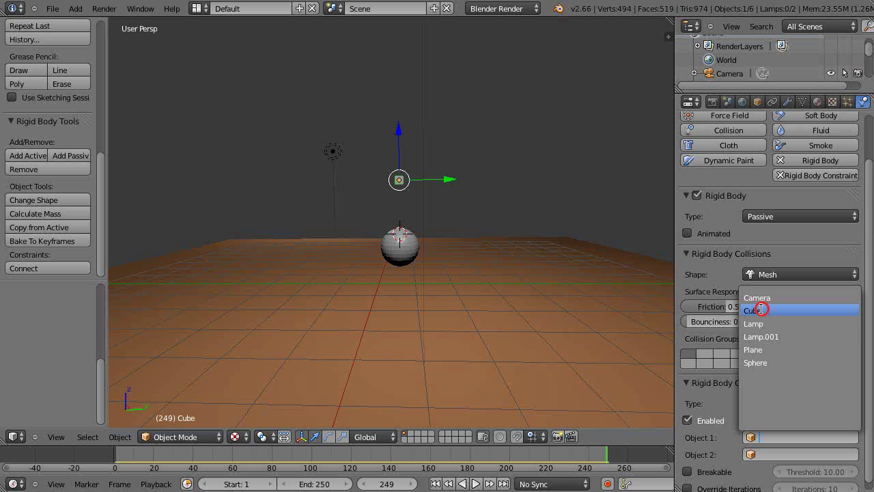
right_click(466, 268)
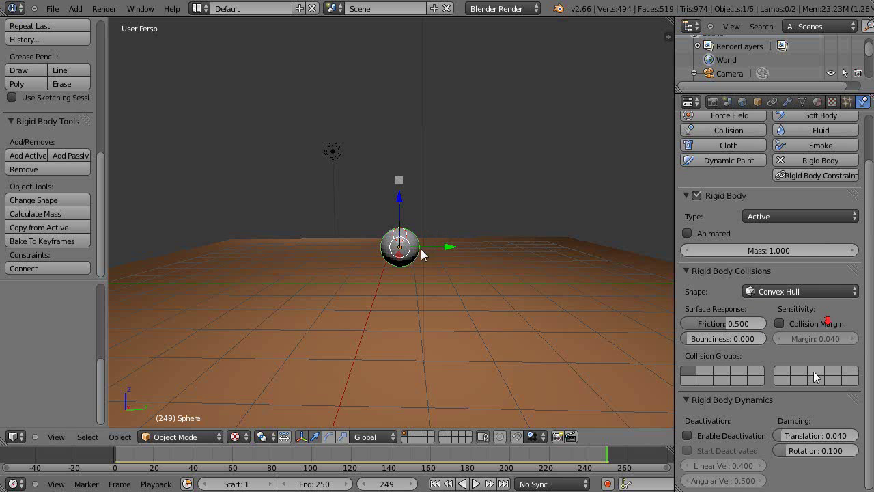
right_click(403, 181)
click(794, 453)
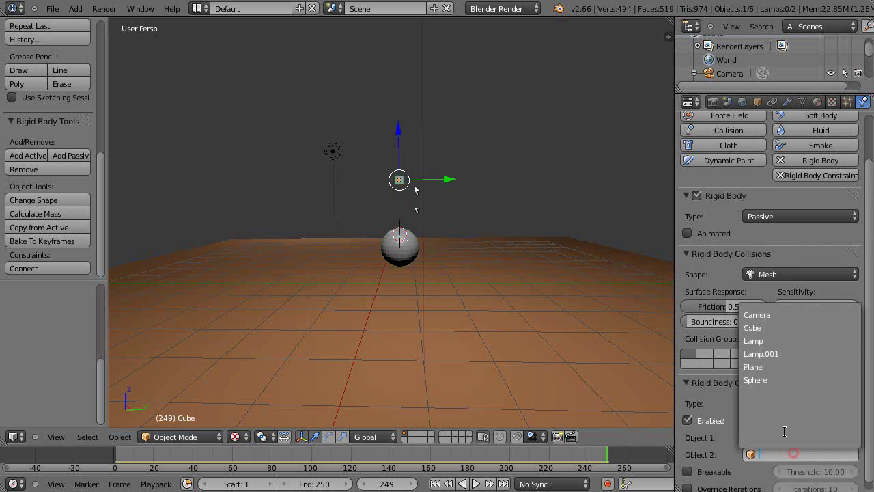
click(756, 379)
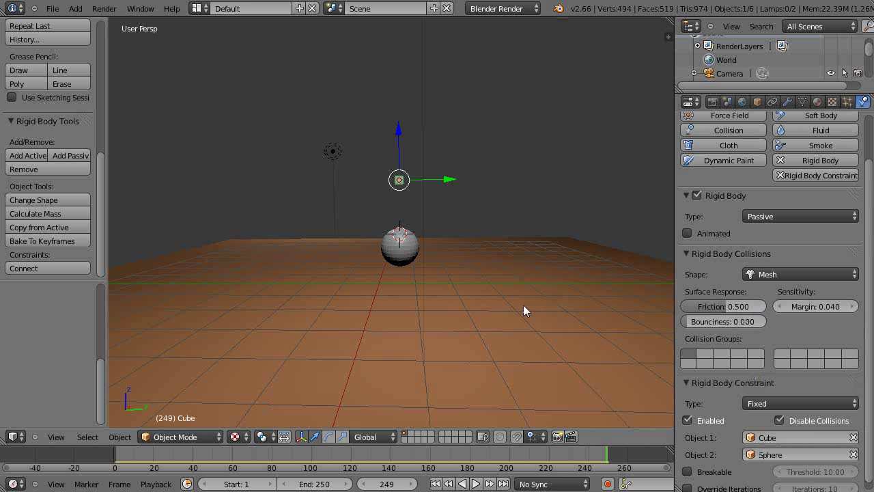
scroll(523, 305, up, 4)
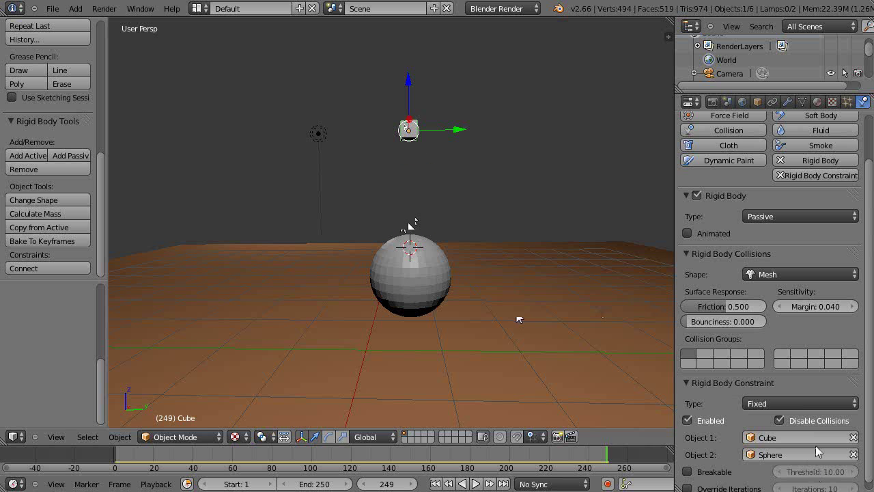
Change the cube's rigid body constraint type from Fixed to Point
click(803, 401)
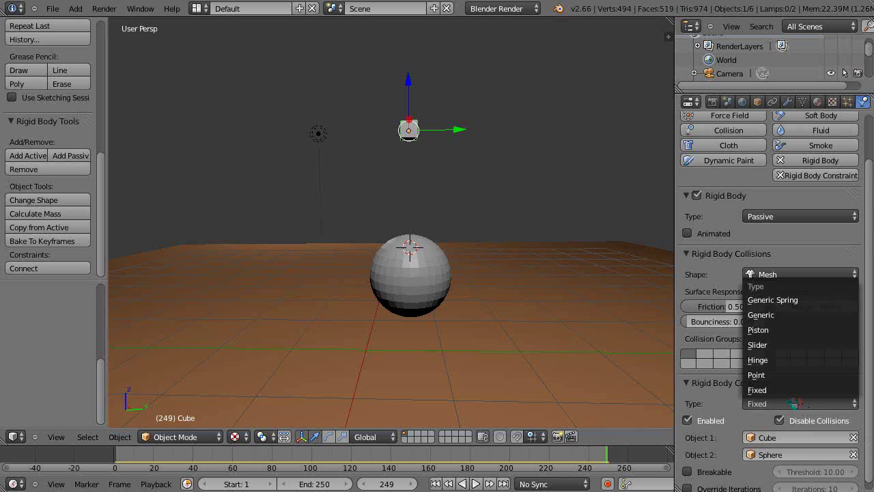
click(763, 377)
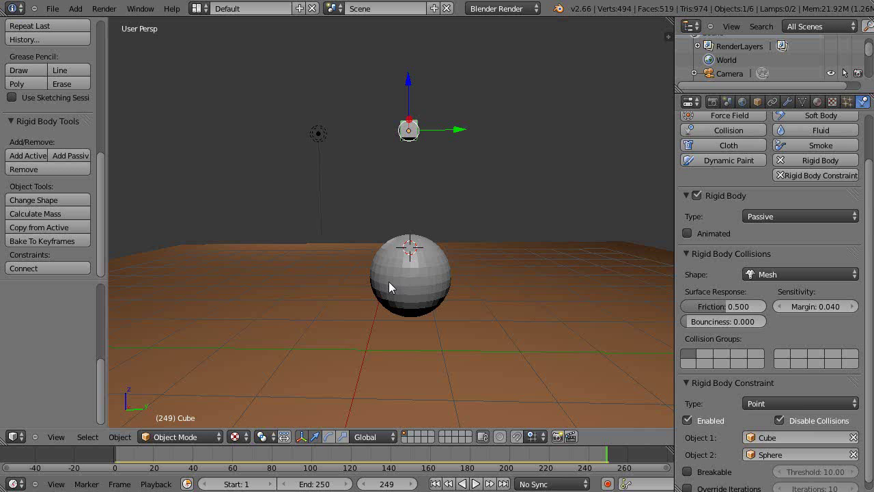
Assign the existing blue Material to the sphere
key(t)
right_click(308, 296)
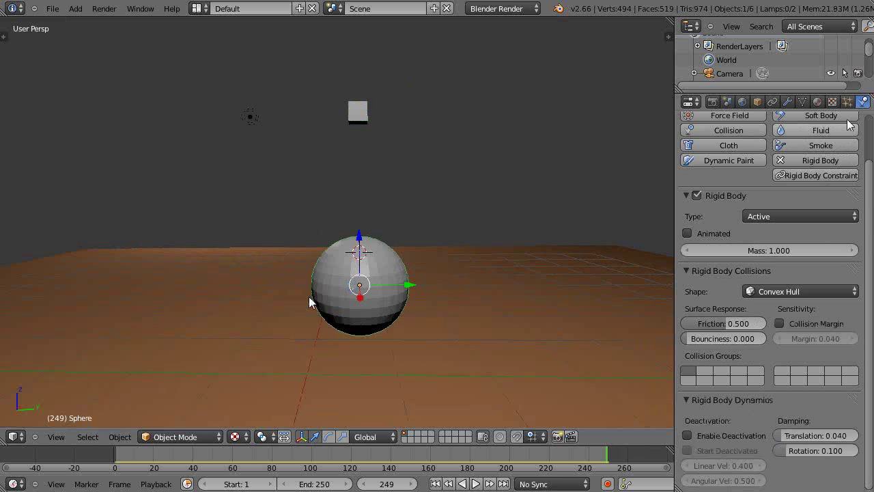
click(817, 101)
click(689, 194)
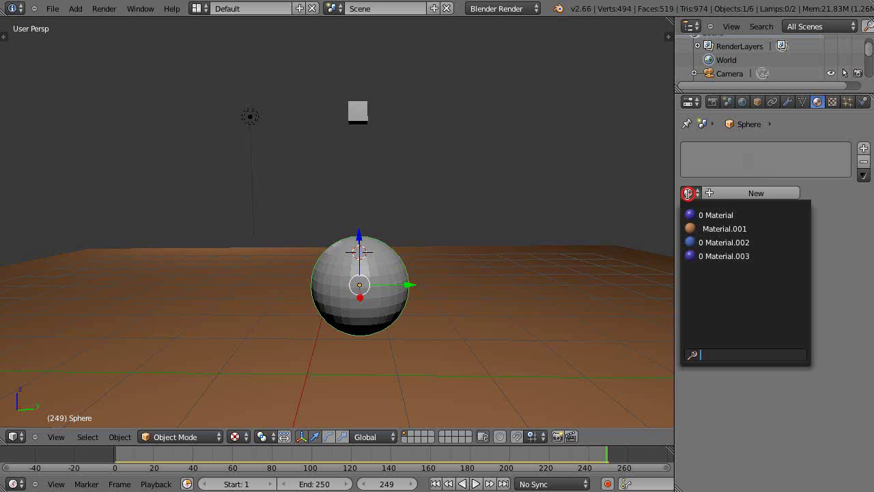
click(690, 213)
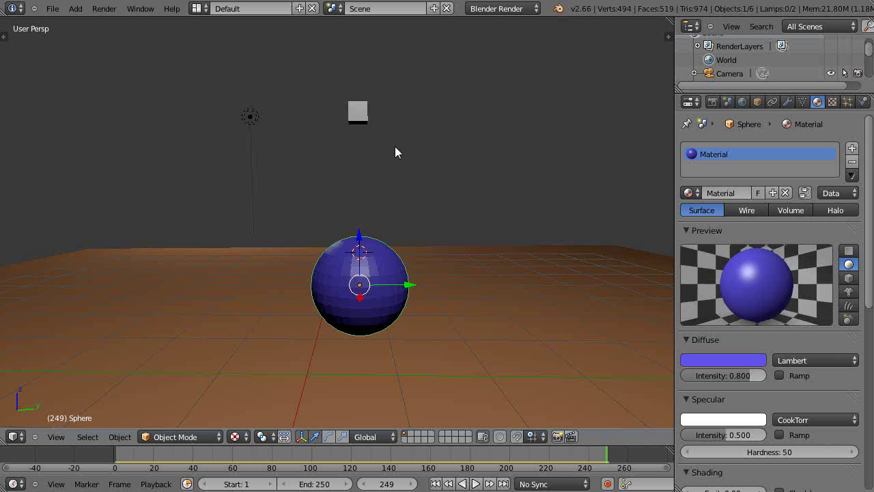
Give the cube a new green material, Material.004
right_click(366, 119)
click(688, 193)
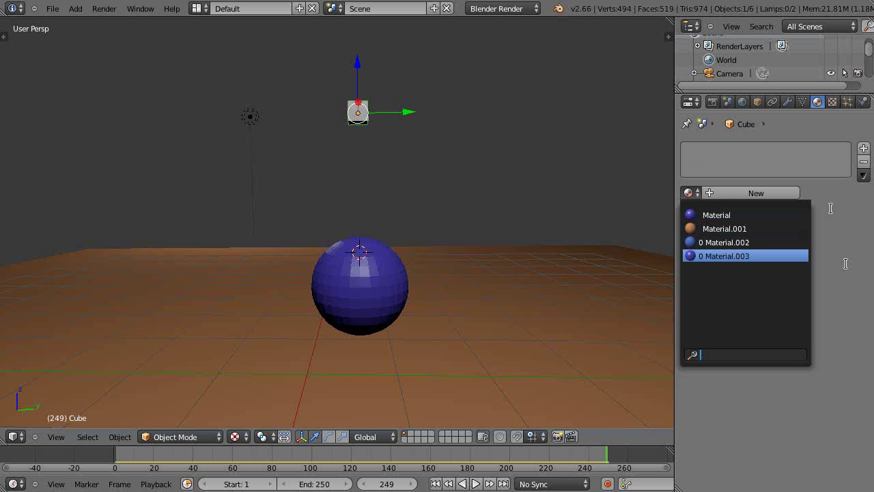
click(573, 203)
click(773, 193)
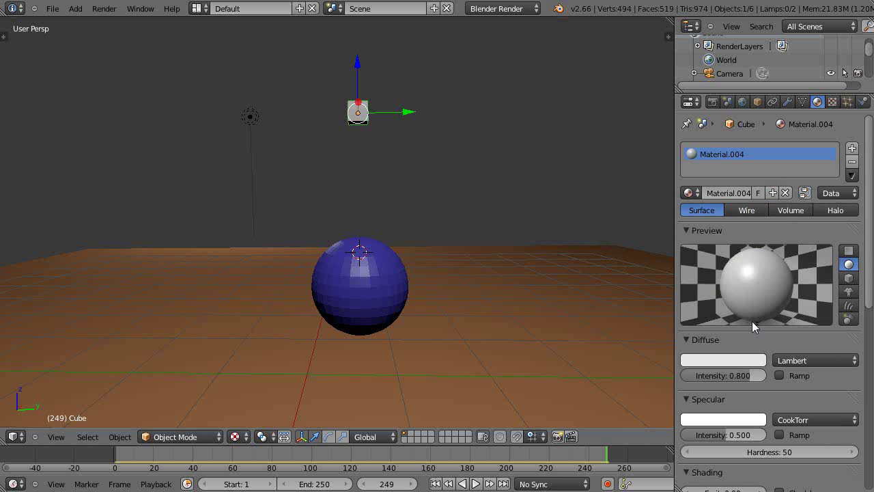
click(736, 366)
click(657, 208)
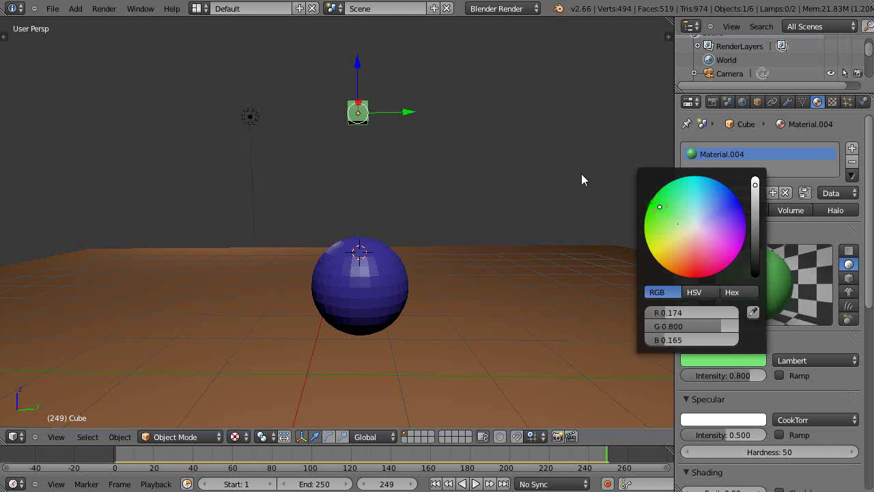
scroll(507, 223, down, 3)
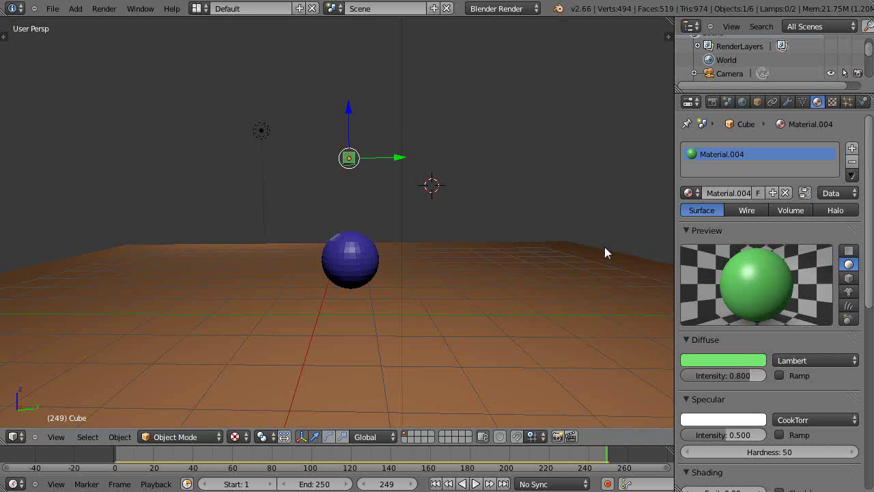
Play the simulation and drag the cube along Y and across the XY plane to test the swing
drag(675, 244, 692, 245)
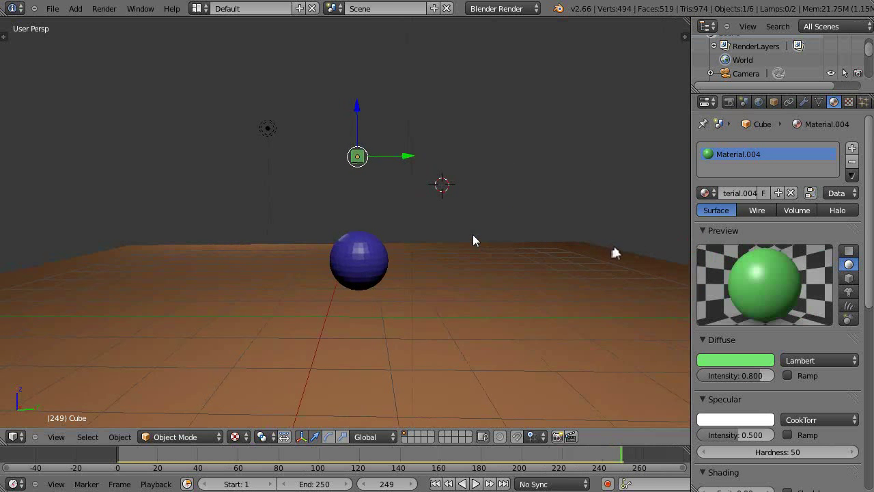
key(alt+a)
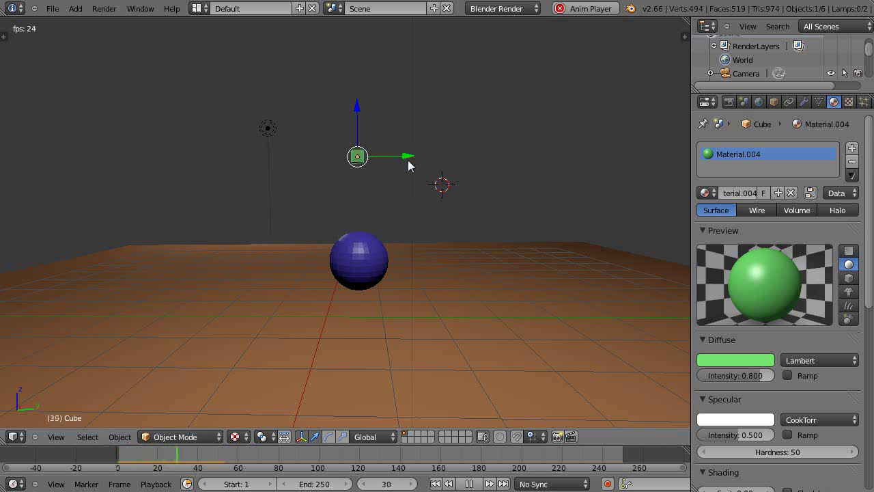
mouse_move(410, 163)
mouse_down()
mouse_move(441, 164)
mouse_move(364, 157)
mouse_move(407, 177)
mouse_move(400, 175)
mouse_up()
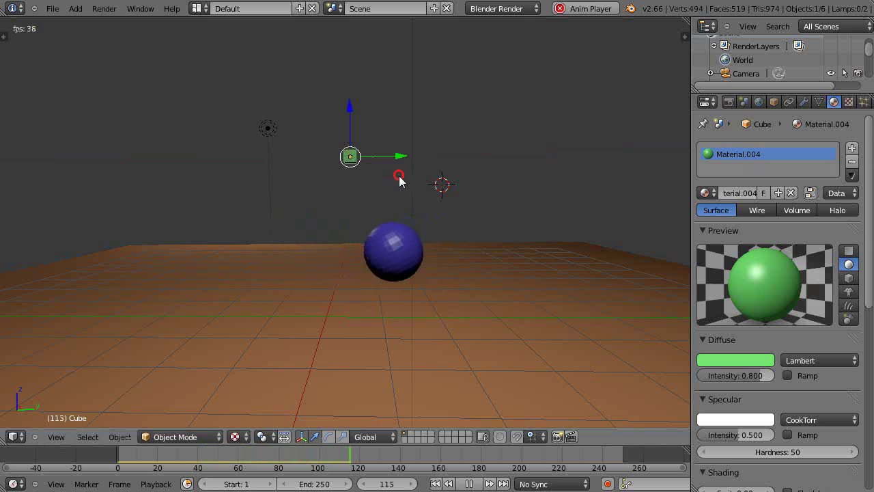
middle_drag(440, 235, 399, 252)
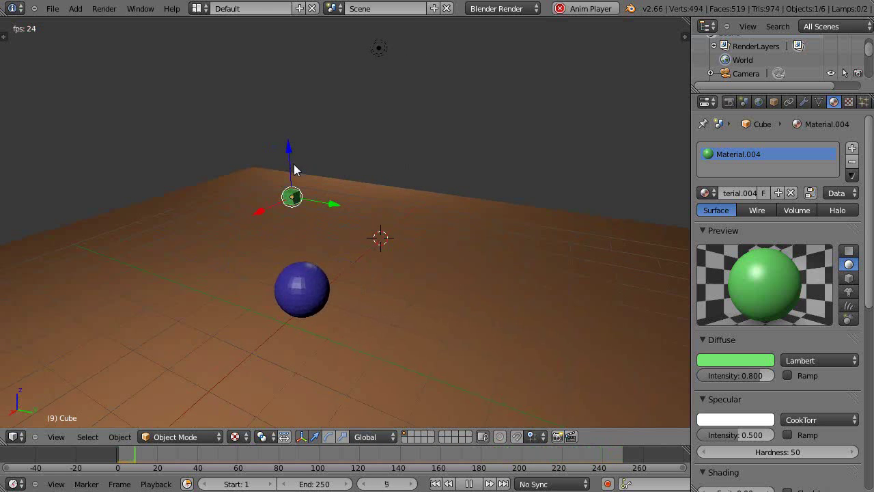
key(g)
key(shift+z)
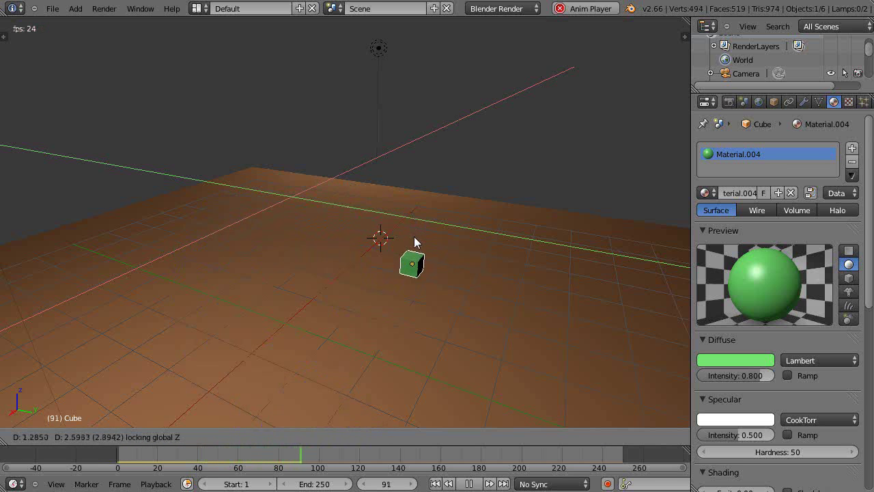
Drop the cube, stop playback and return near the start of the animation
click(334, 160)
middle_drag(362, 220, 412, 223)
key(alt+a)
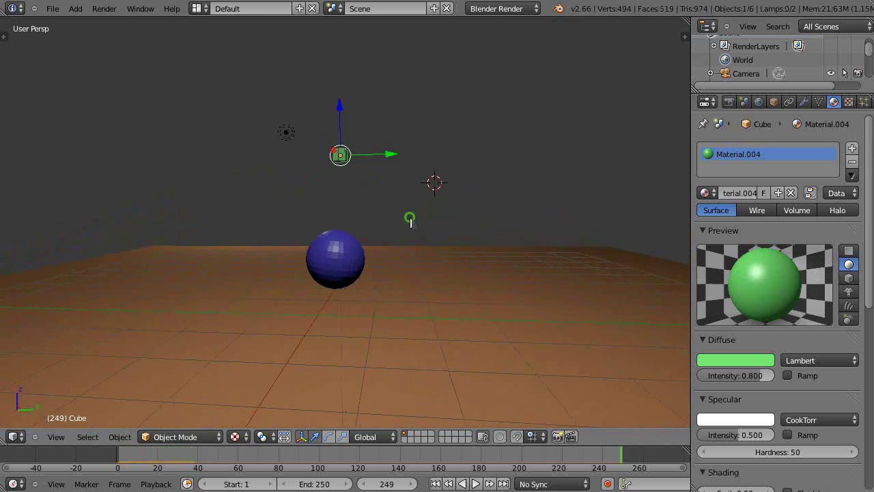
scroll(359, 240, up, 3)
scroll(360, 245, down, 2)
middle_drag(360, 245, 365, 253)
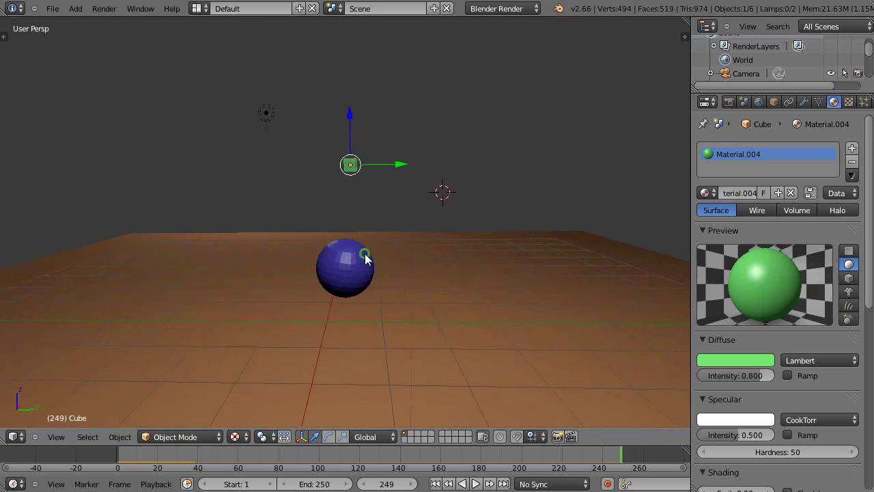
key(alt+a)
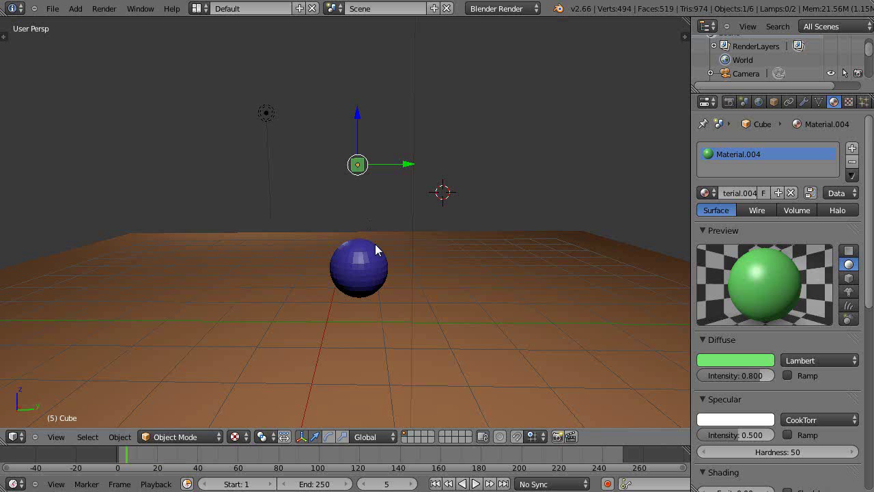
Duplicate the cube-and-sphere pair twice along Y to make three pairs in a row
right_click(376, 249)
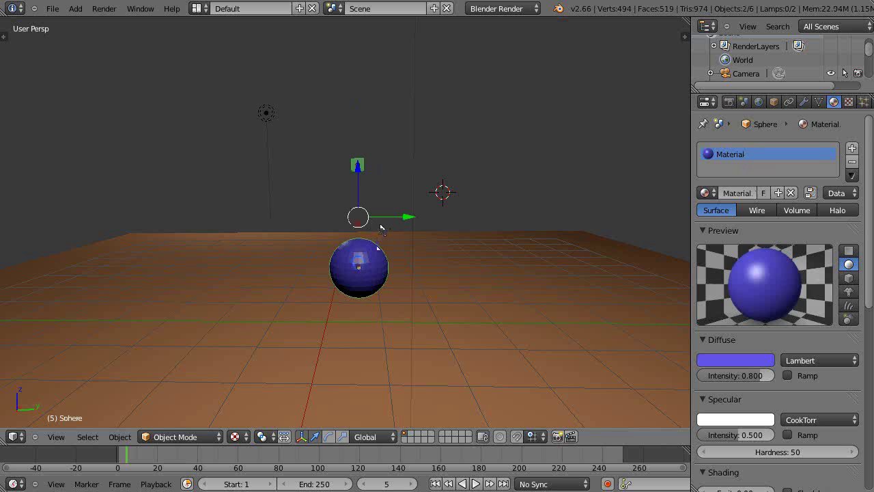
key(shift+d)
key(y)
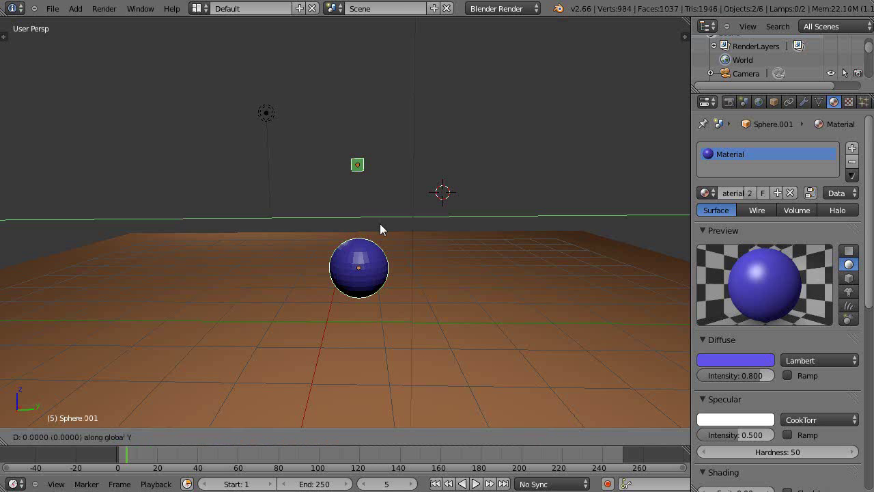
click(455, 243)
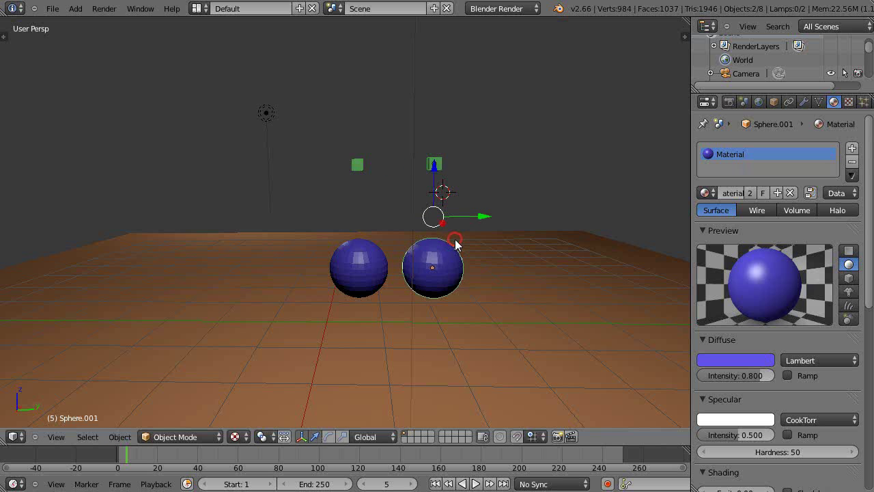
key(shift+d)
key(y)
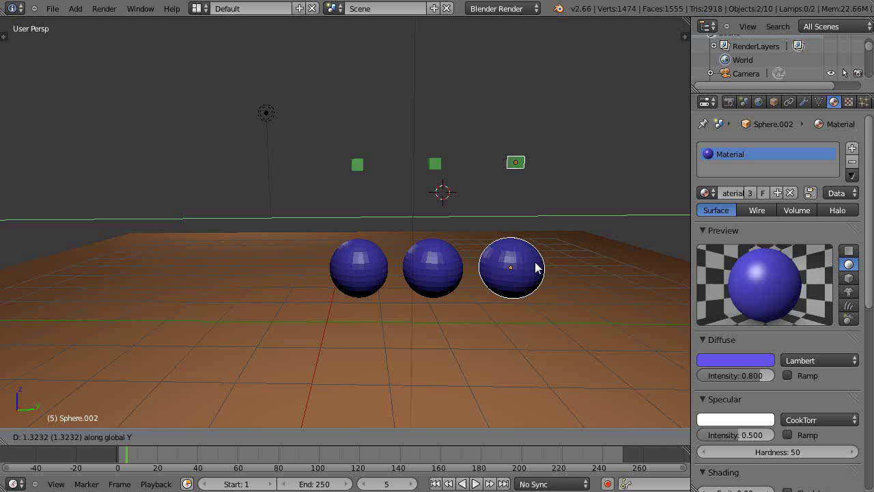
click(536, 267)
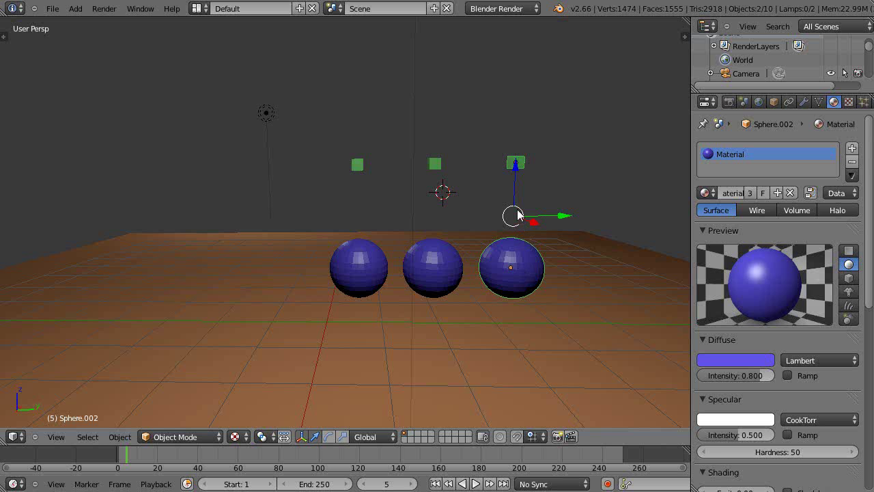
Select the rightmost green cube and rotate it about the X axis
right_click(515, 162)
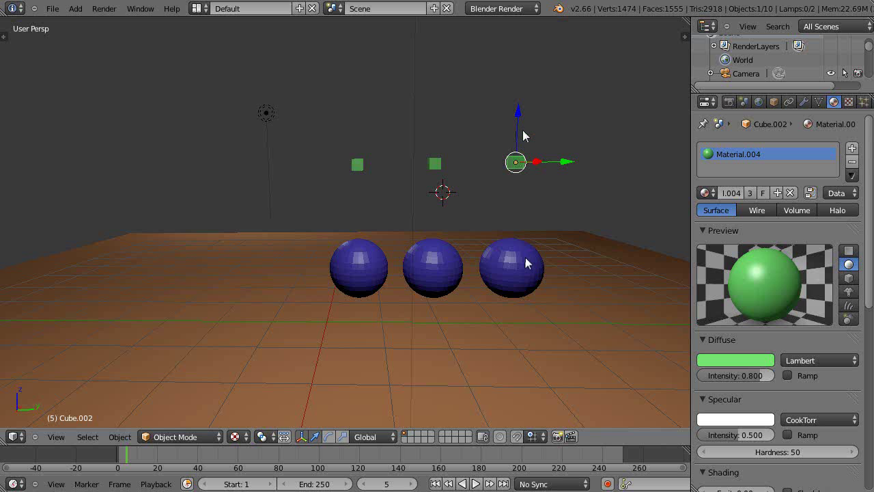
key(r)
key(x)
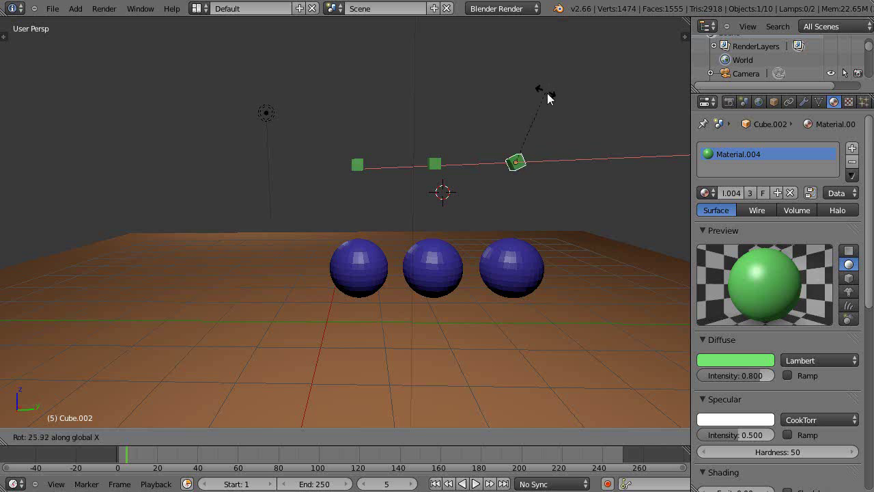
click(547, 94)
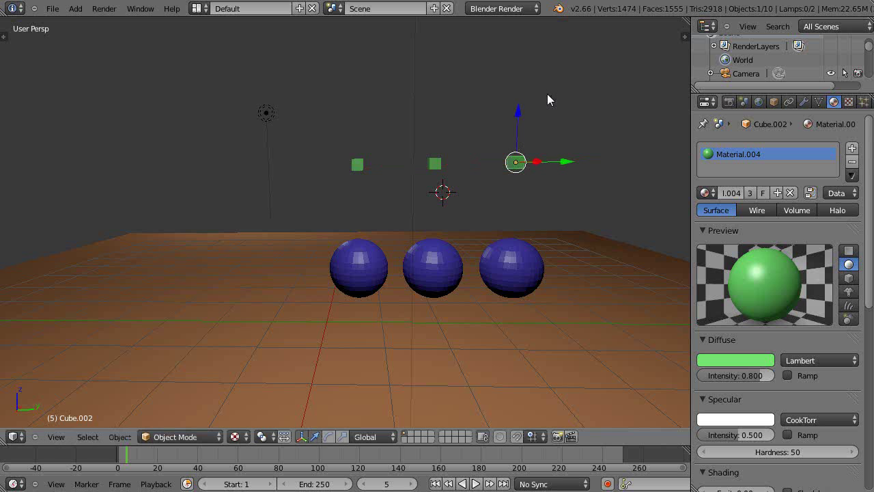
scroll(522, 188, down, 3)
scroll(501, 201, up, 3)
shift+middle_drag(508, 250, 418, 251)
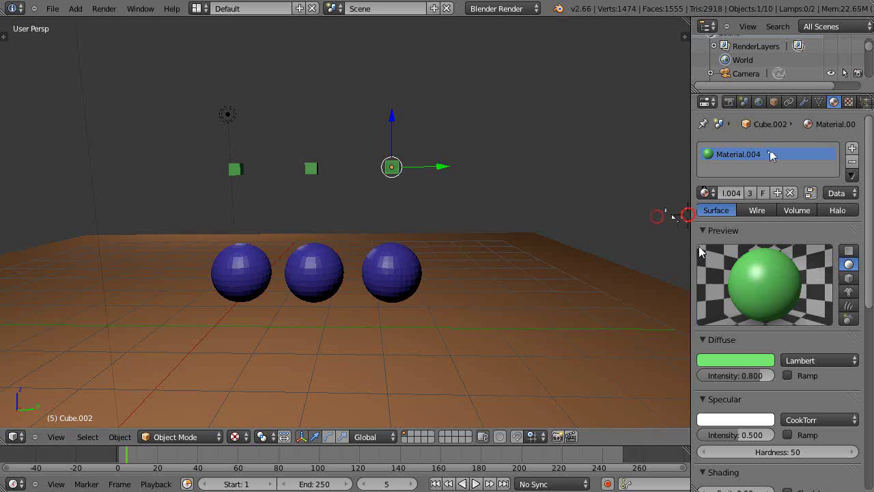
Show the right cube's Physics settings and switch its constraint type to Fixed
drag(691, 235, 674, 235)
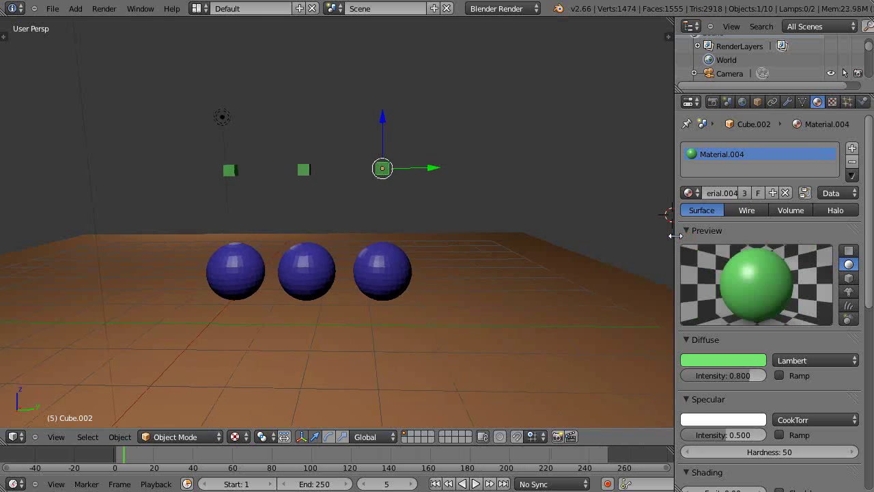
click(863, 102)
scroll(765, 332, down, 1)
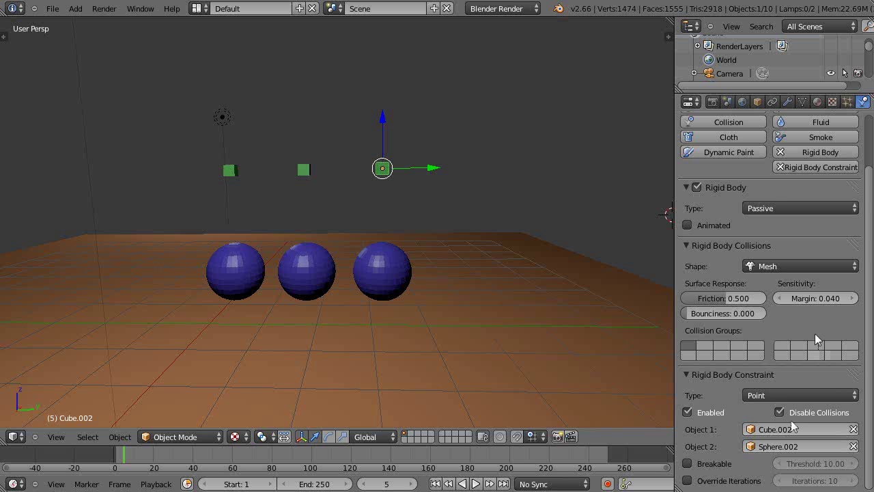
click(785, 395)
click(767, 382)
Rotate the cube about X again and set the constraint type back to Point
key(r)
key(x)
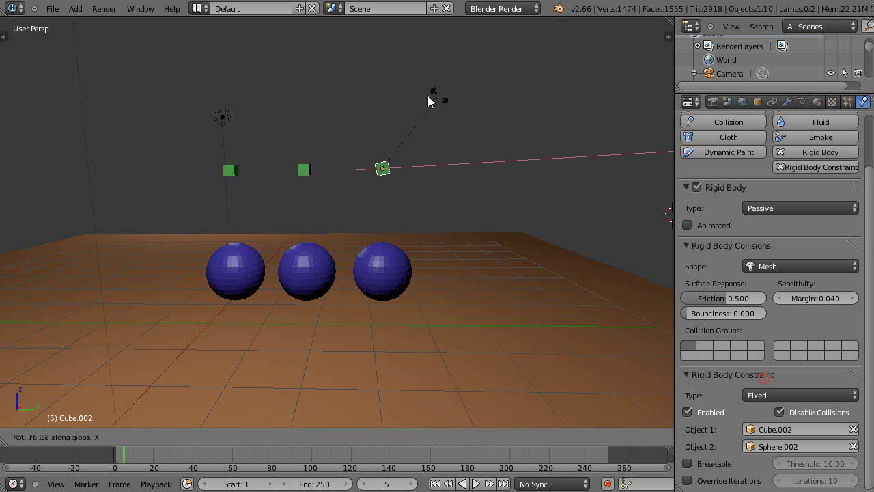
click(483, 132)
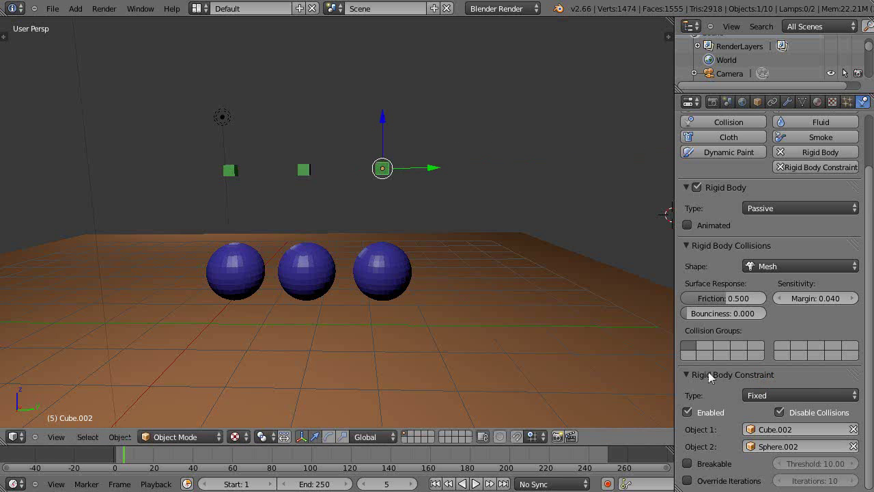
click(797, 396)
click(765, 368)
Play the animation and slide the rightmost green cube along Y toward the other two
key(alt+a)
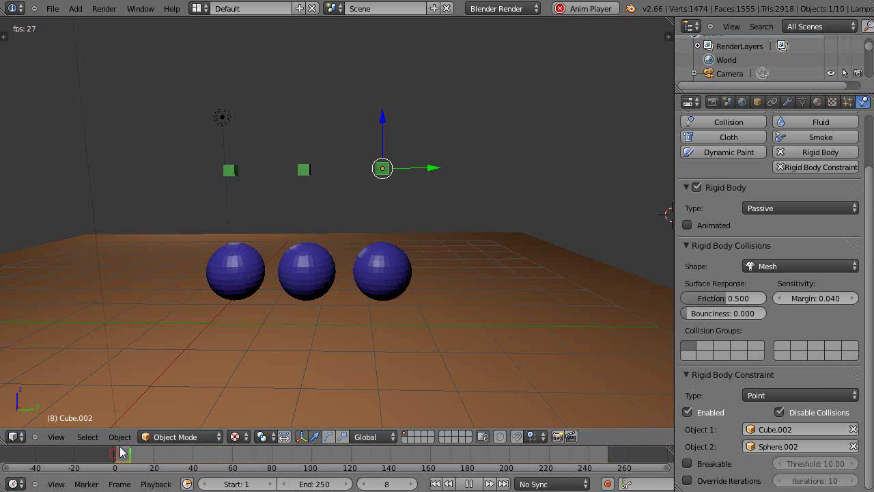
mouse_move(437, 170)
mouse_down()
mouse_move(488, 172)
mouse_move(425, 184)
mouse_up()
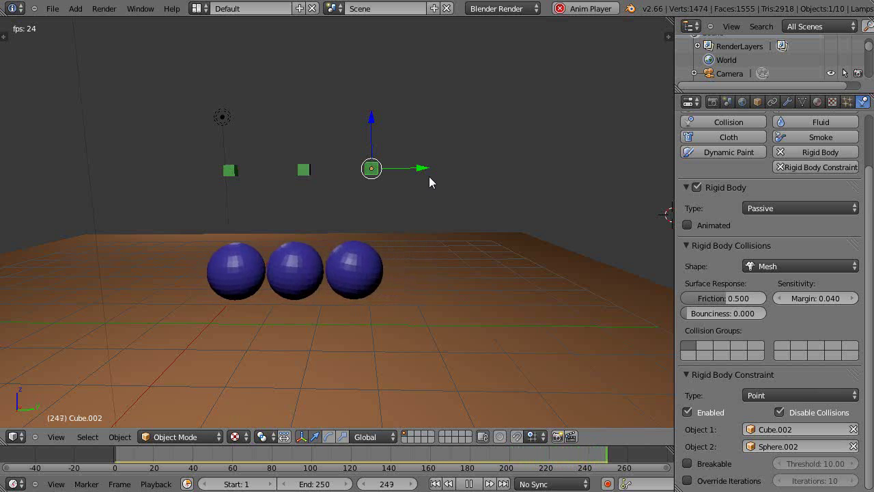
drag(423, 170, 385, 222)
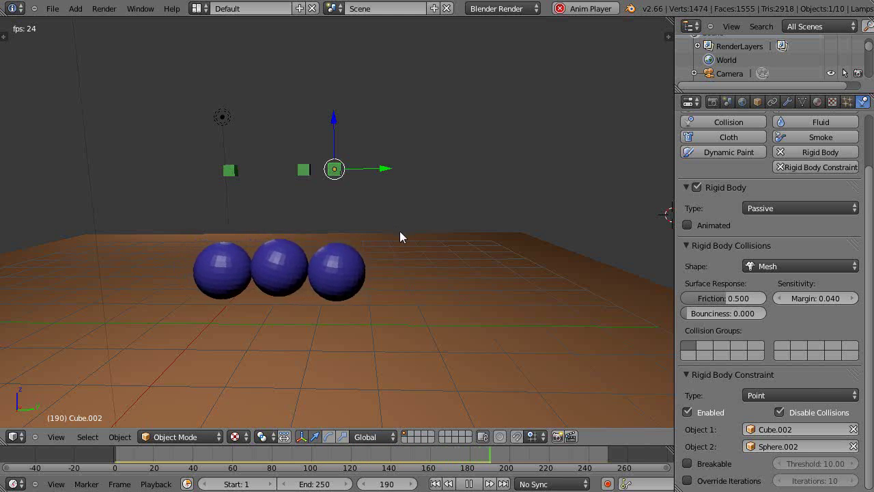
Orbit and zoom the viewport to watch the bunched spheres swing beneath their cubes
scroll(379, 287, up, 4)
middle_drag(378, 283, 318, 314)
scroll(311, 289, down, 4)
scroll(328, 296, down, 4)
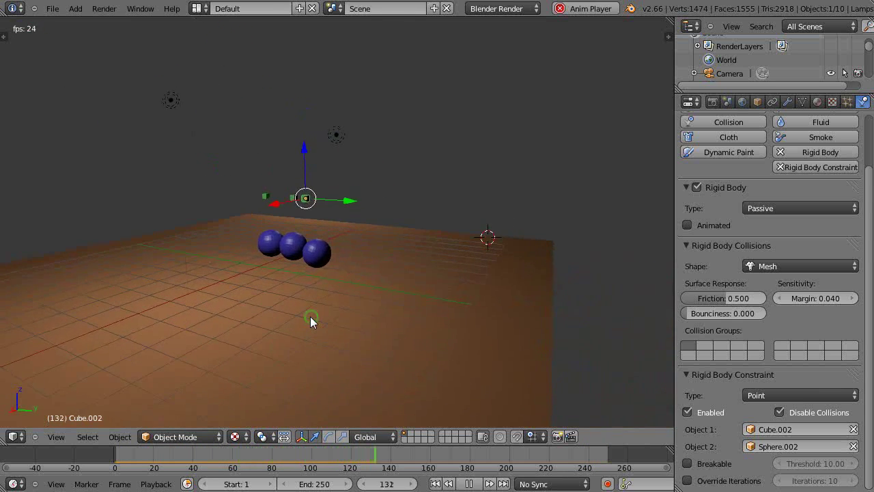
scroll(310, 316, up, 3)
scroll(298, 308, down, 1)
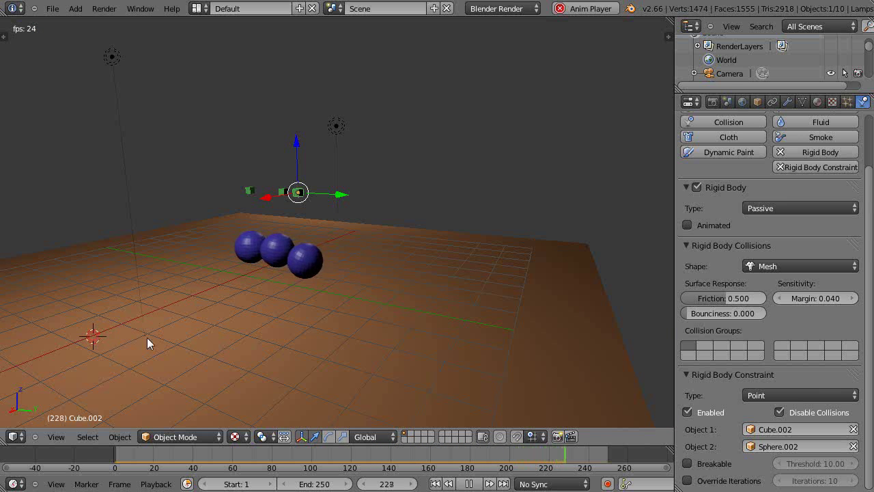
middle_drag(147, 338, 297, 304)
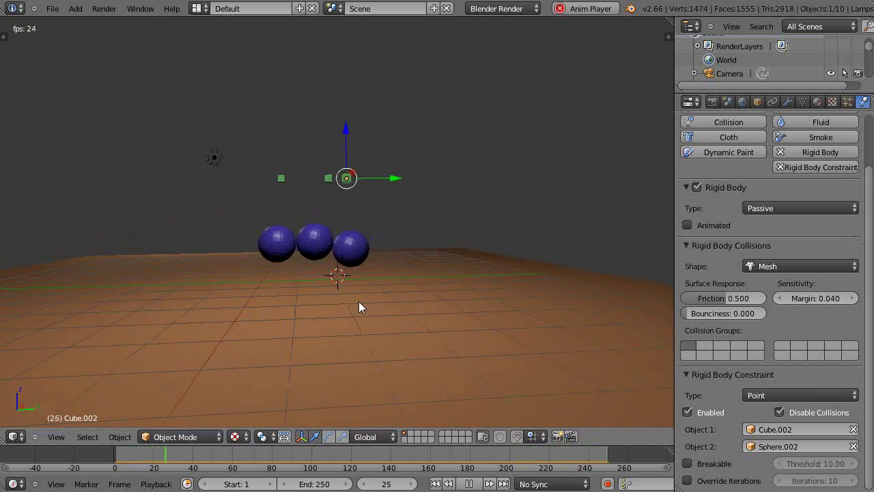
Add a new mesh cube and scale it down to a small size
key(shift+a)
mouse_move(327, 297)
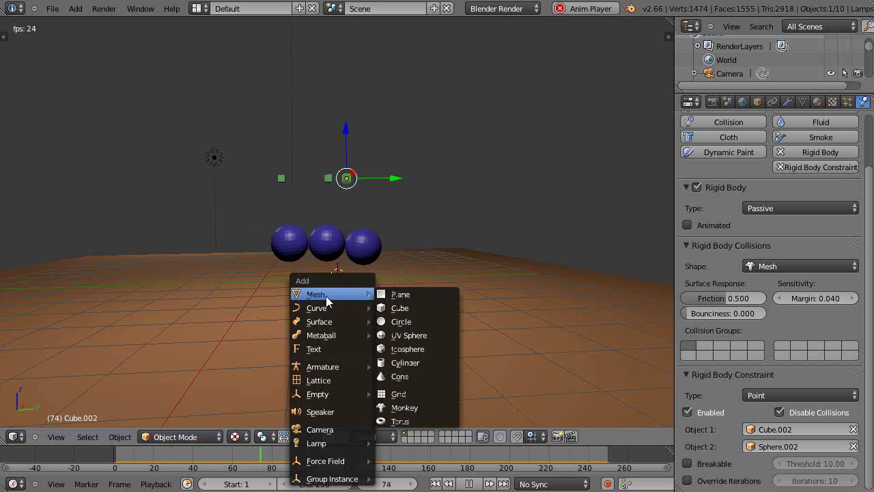
click(403, 308)
key(s)
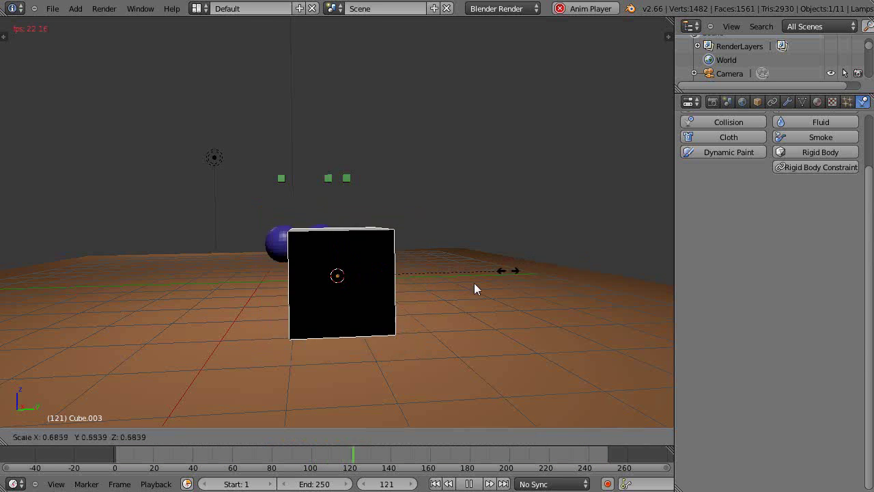
click(370, 320)
Move the small cube along X onto the floor left of the spheres
middle_drag(403, 321, 37, 266)
drag(37, 262, 28, 257)
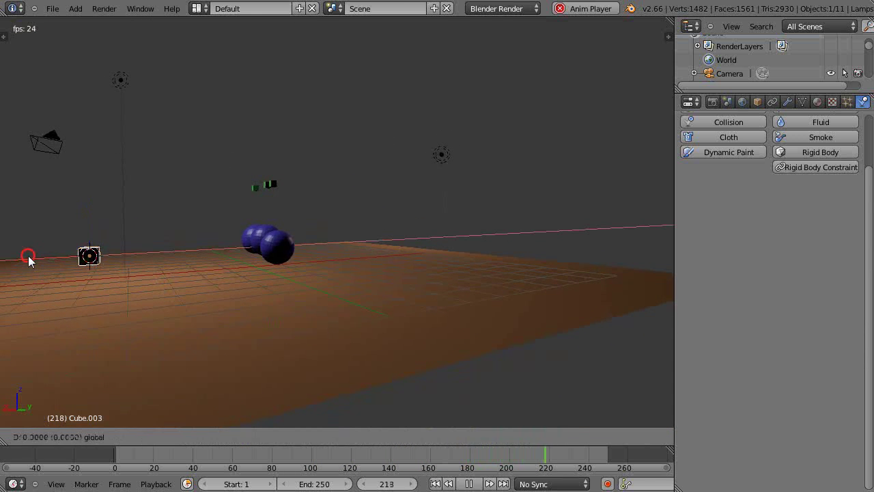
drag(192, 250, 29, 299)
middle_drag(436, 361, 290, 349)
Make the small cube an active rigid body and shift it along X
key(t)
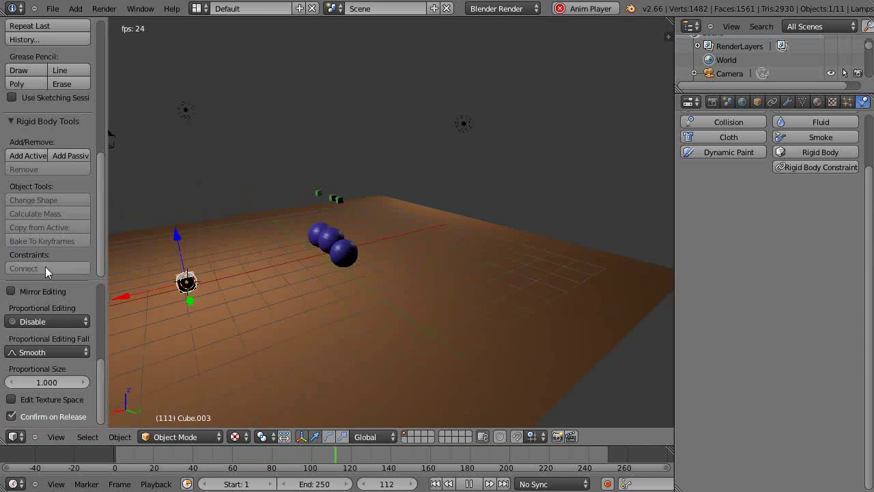
click(29, 157)
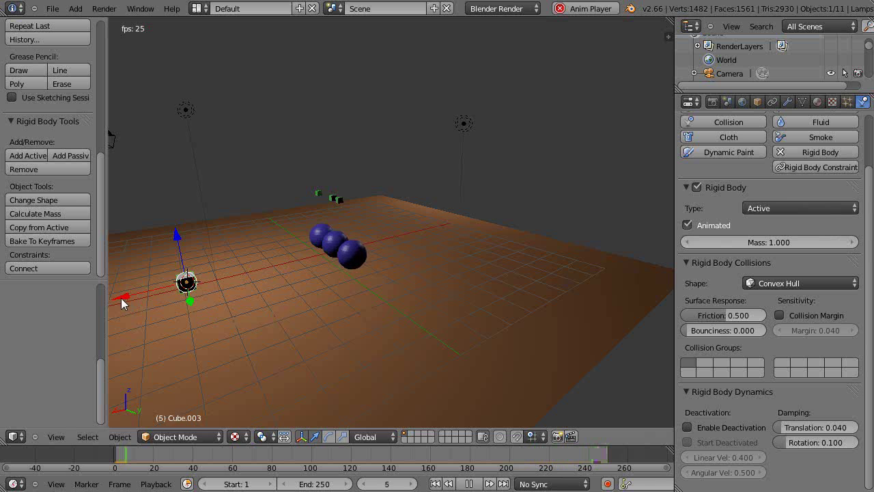
key(g)
key(x)
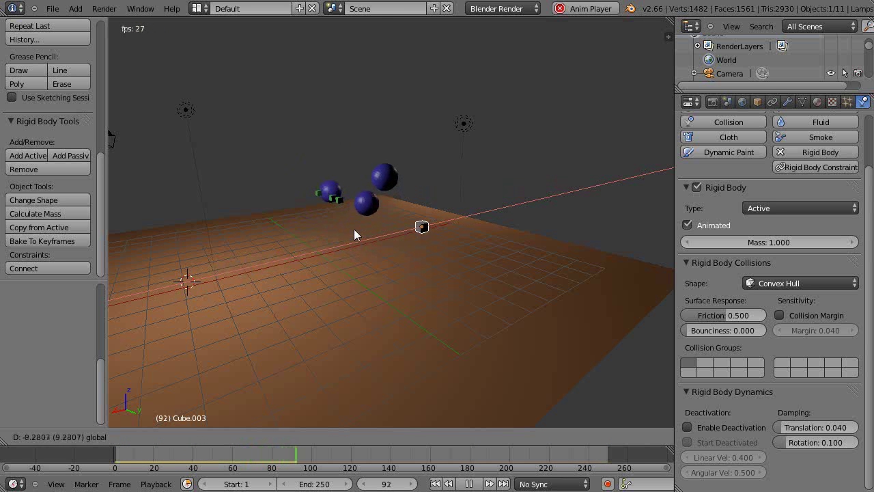
drag(185, 295, 198, 316)
Move the small cube along global X again to sit near the spheres
middle_drag(197, 315, 299, 343)
scroll(335, 343, up, 4)
middle_drag(358, 369, 366, 351)
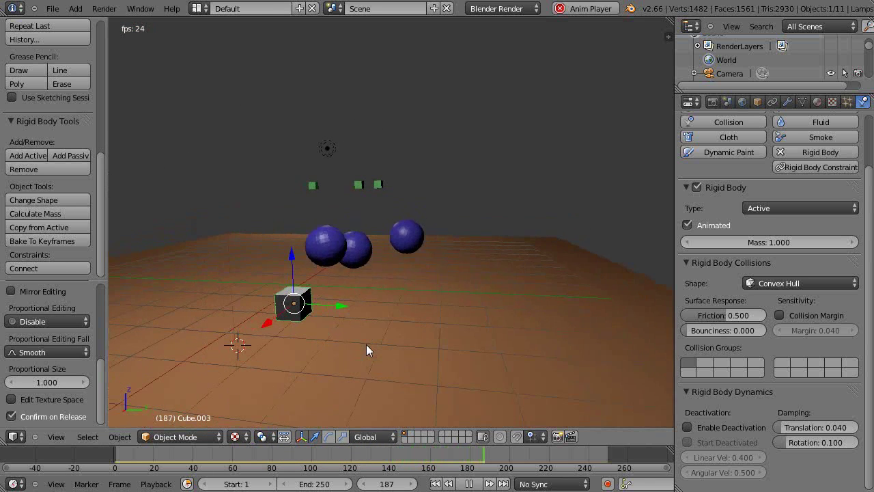
key(g)
key(x)
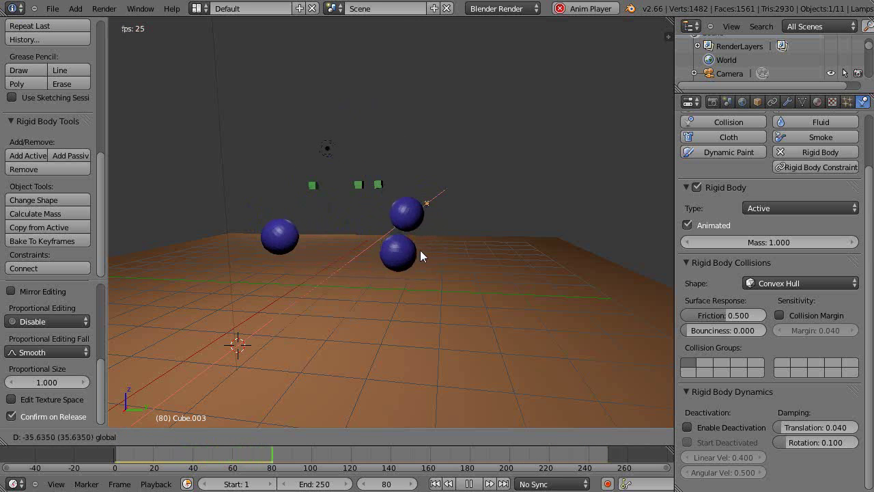
click(277, 347)
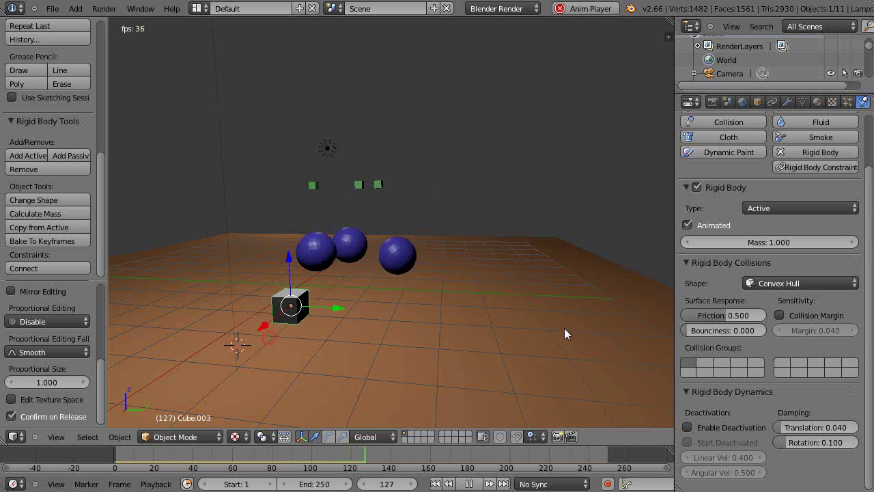